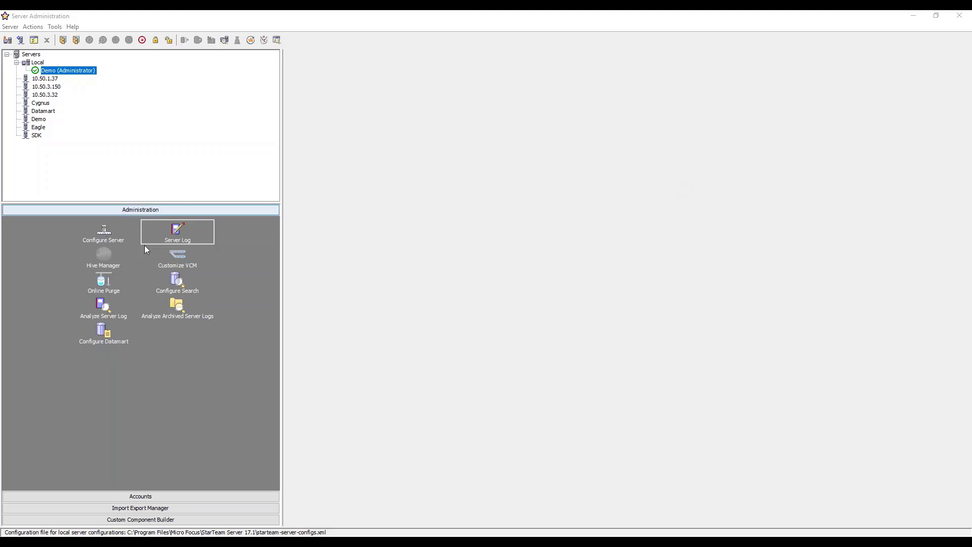
Step: Open the local Demo server's configuration and enable Single Sign-On authentication
click(75, 73)
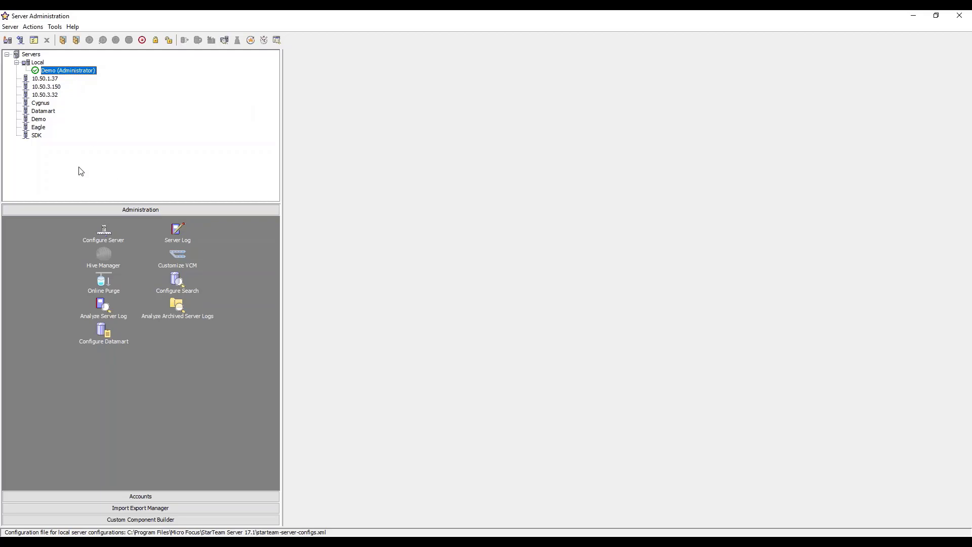
click(103, 235)
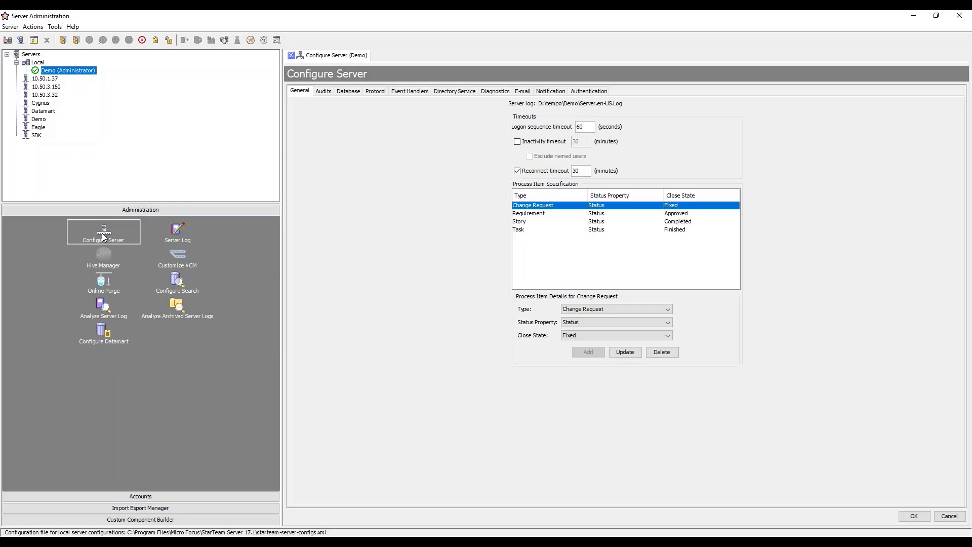
click(596, 95)
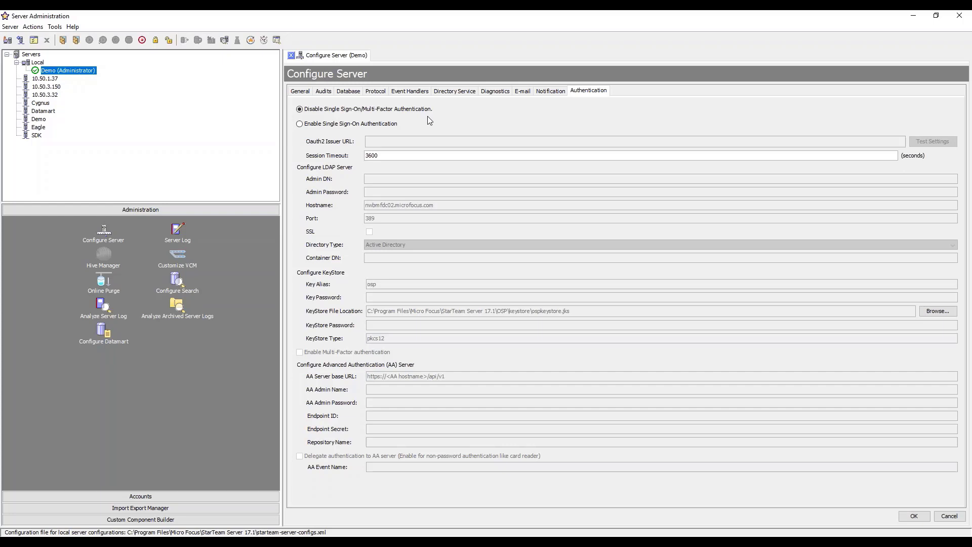
click(349, 125)
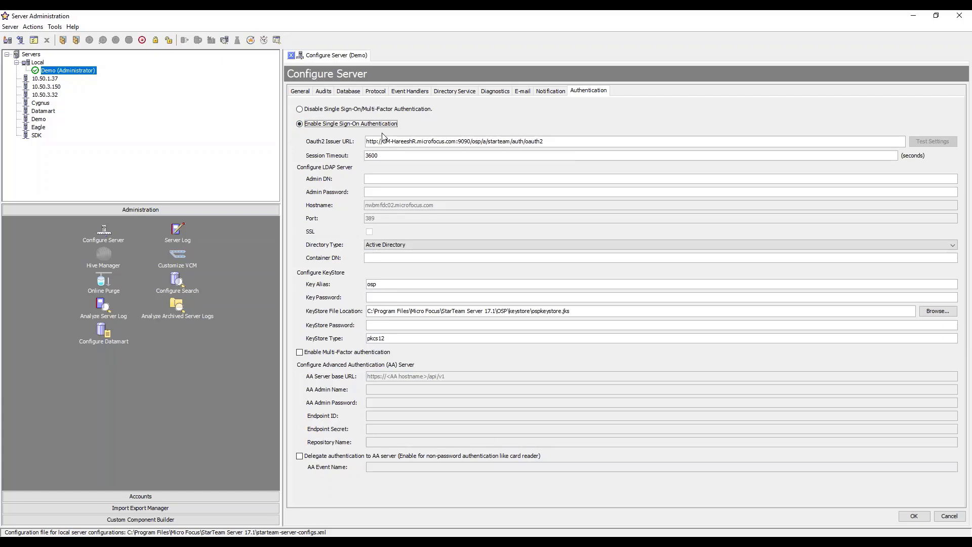
Step: Review the primary directory service settings, the OAuth2 issuer URL and the session timeout
click(456, 92)
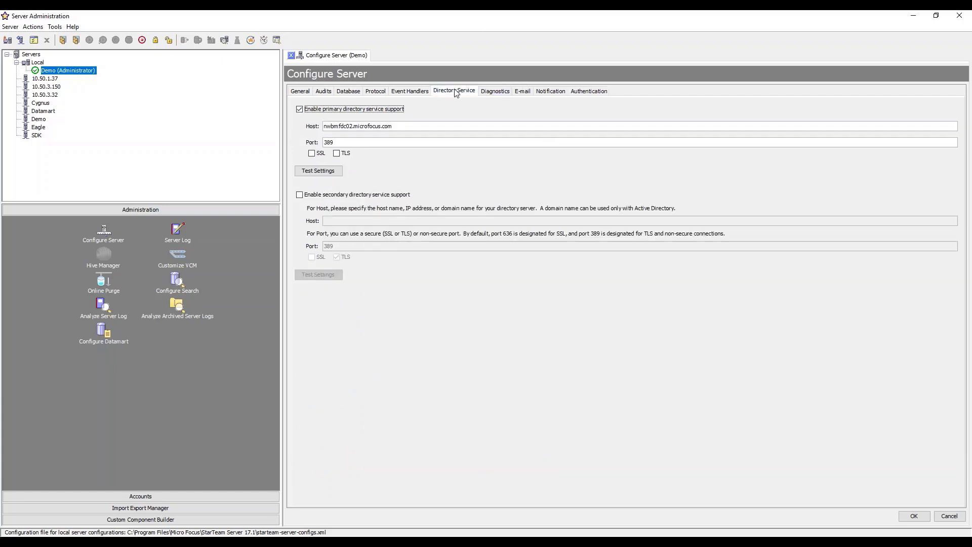
click(429, 128)
click(589, 91)
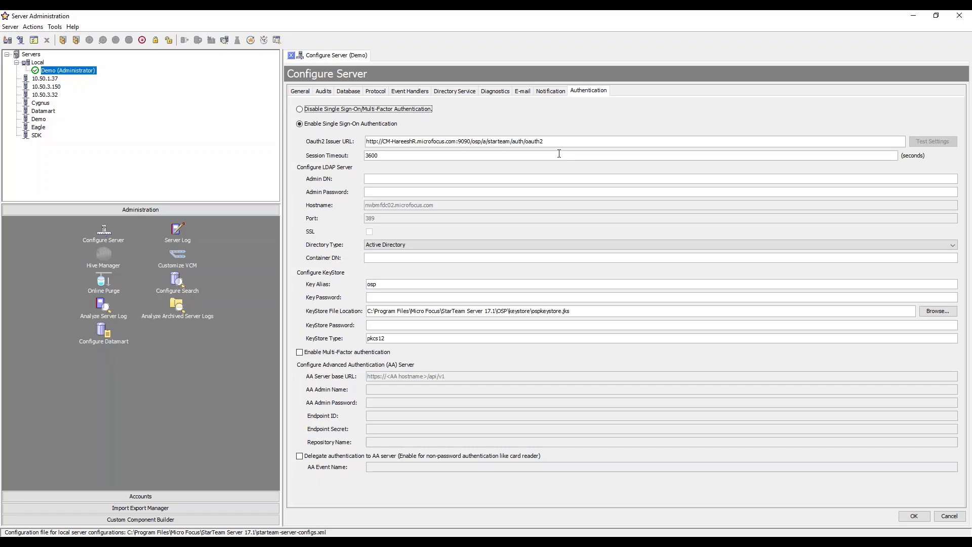
double_click(462, 142)
click(498, 154)
key(ctrl+a)
Step: Set the LDAP server's Admin DN to corpdom\service.topaz.st in the authentication settings
click(399, 153)
text(corpdom\hare)
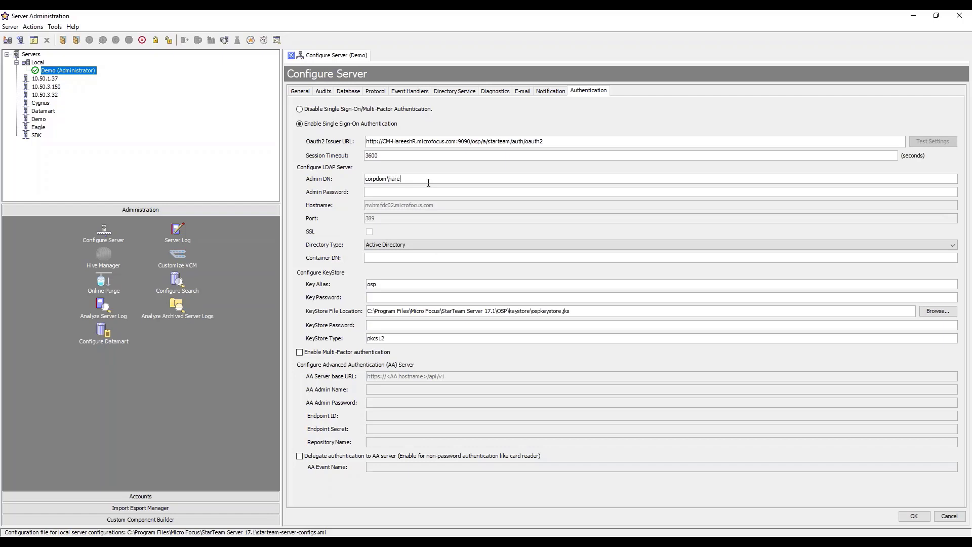
text(e)
key(BackSpace)
key(BackSpace)
key(BackSpace)
key(BackSpace)
key(BackSpace)
text(service.topaz)
Step: Enter the LDAP Admin Password in the authentication settings
key(Tab)
text(*********)
key(BackSpace)
key(BackSpace)
key(BackSpace)
key(BackSpace)
key(BackSpace)
key(BackSpace)
key(BackSpace)
key(BackSpace)
text(******)
key(BackSpace)
key(BackSpace)
key(BackSpace)
key(BackSpace)
key(BackSpace)
key(BackSpace)
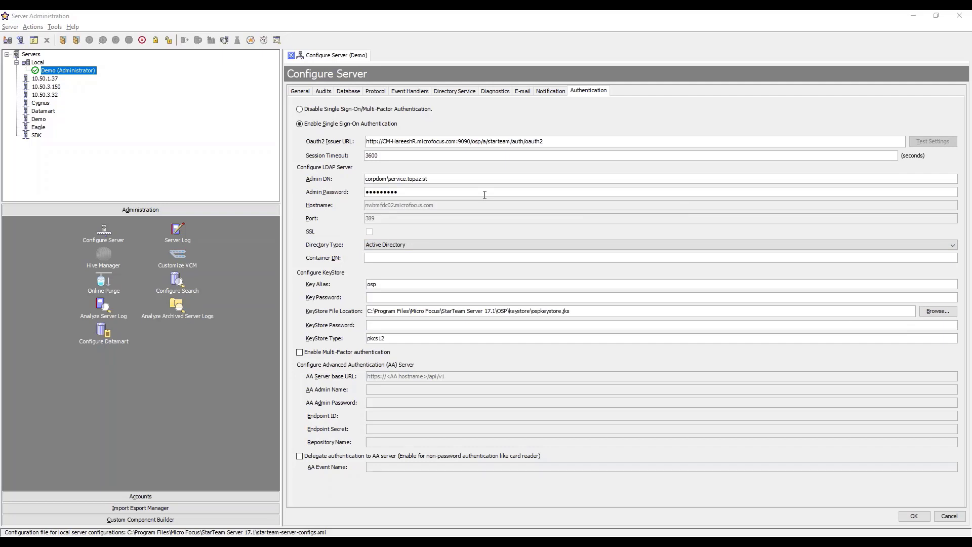
click(484, 195)
double_click(484, 195)
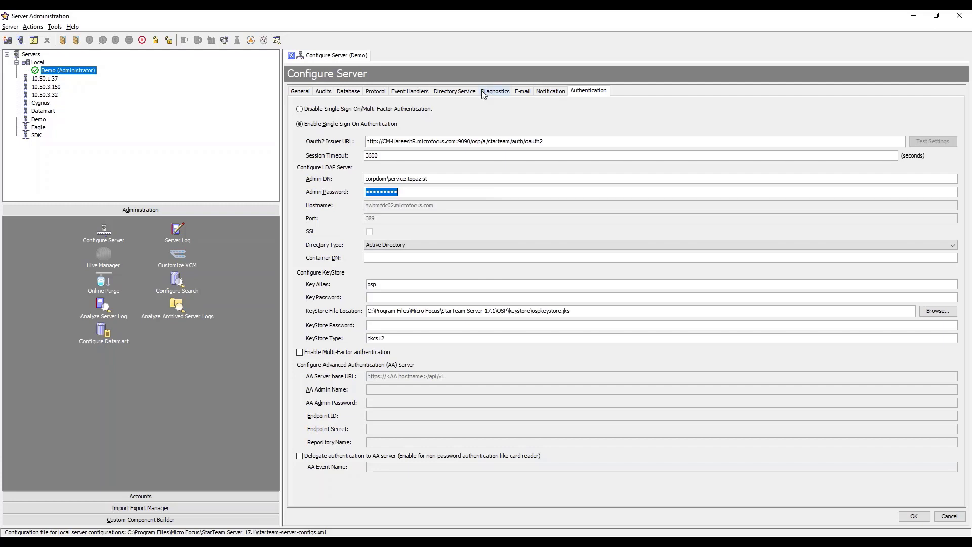
Step: Check the primary directory service host and port and the KeyStore file location used for authentication
click(450, 94)
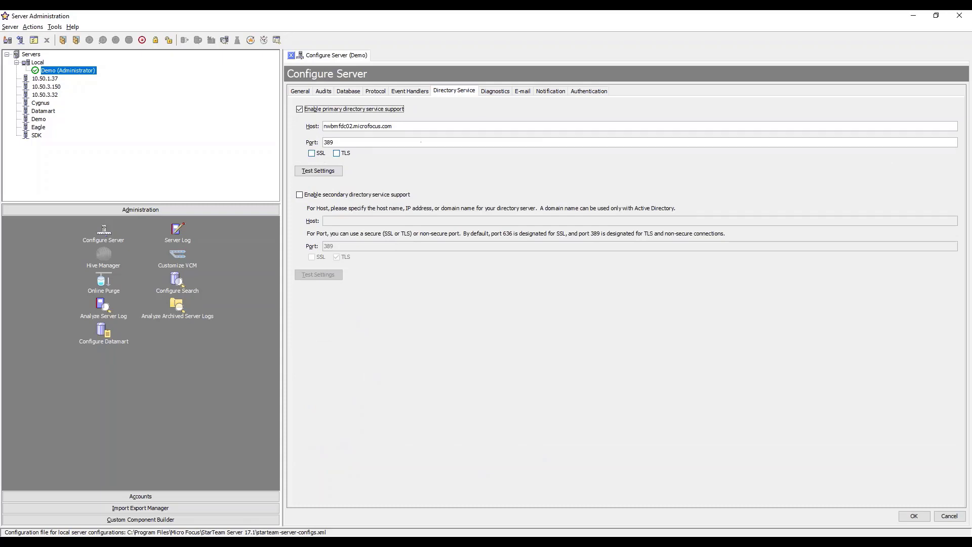
click(579, 92)
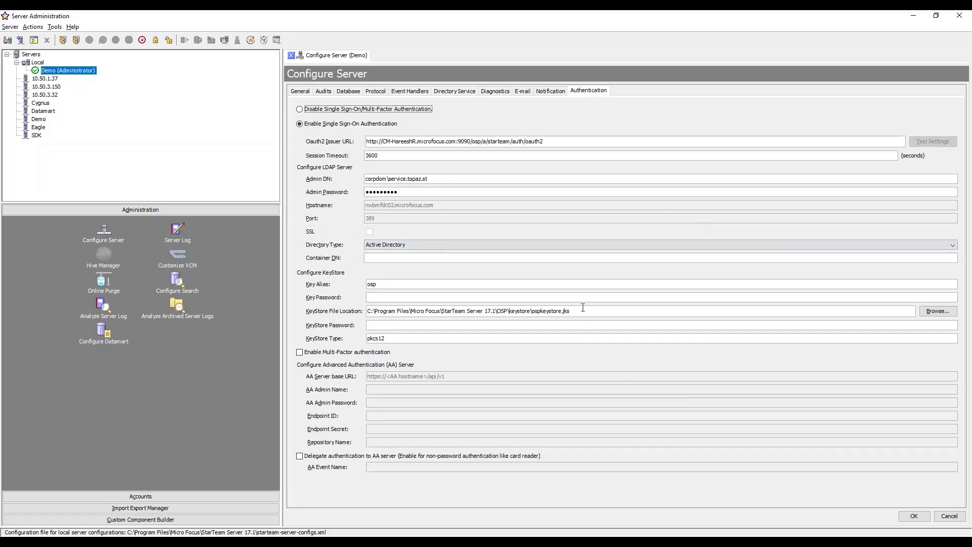
click(583, 308)
double_click(578, 310)
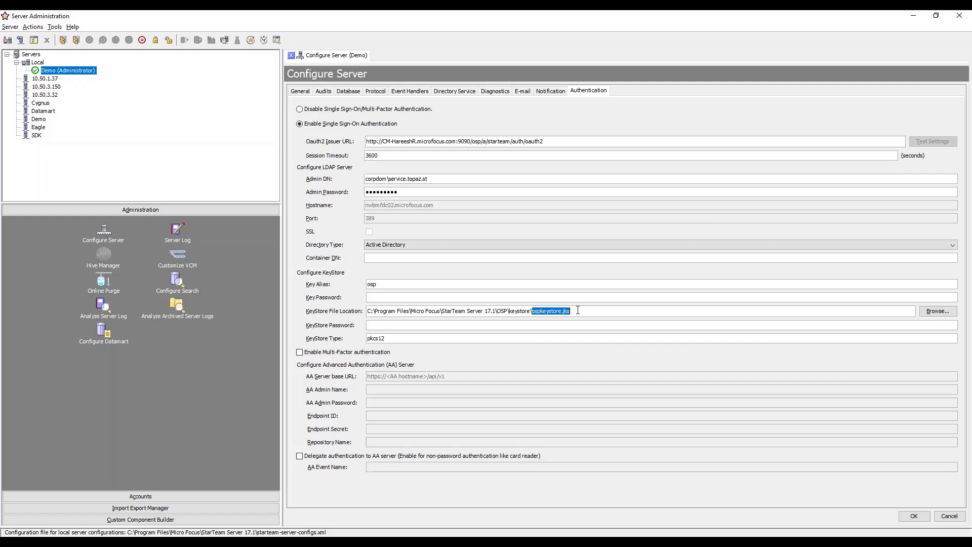
click(578, 310)
Step: Keep Active Directory as the directory type and set the Container DN to OU=MF_Users,DC=microfocus,DC=com
click(433, 249)
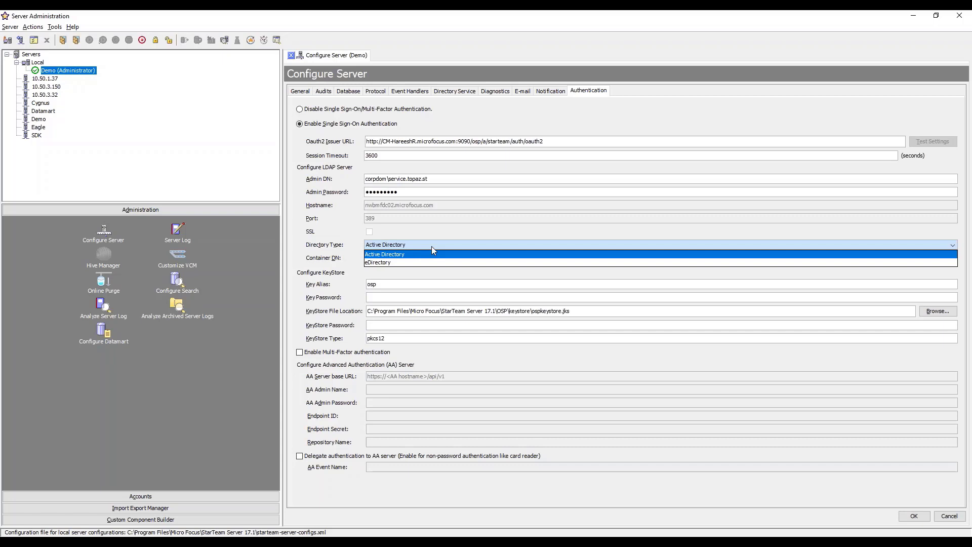
click(432, 247)
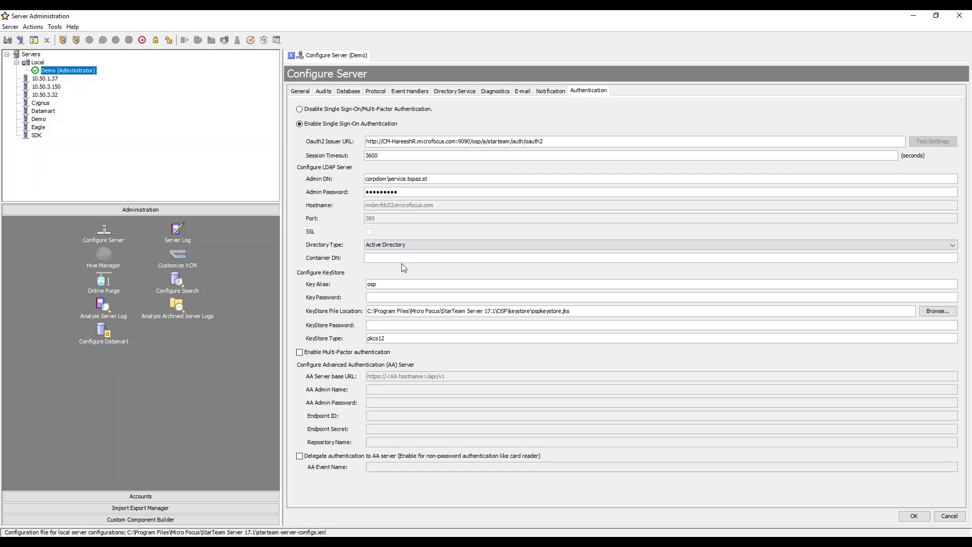
text(O)
text(U=MF_Users,DC=microfocus,DC=com)
Step: Enter the Key Password for the osp key alias and the KeyStore Password
click(411, 295)
drag(580, 308, 408, 304)
click(398, 307)
click(589, 314)
double_click(488, 343)
click(488, 343)
text(•••••••••)
key(Tab)
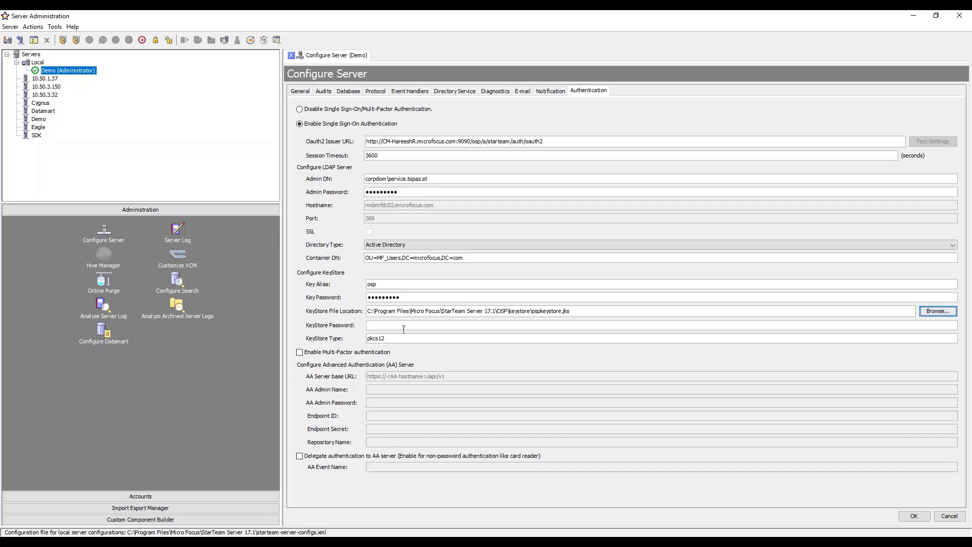
key(Tab)
text(•••••••••)
Step: Save the Demo server's configuration changes and restart the server and web service
click(914, 516)
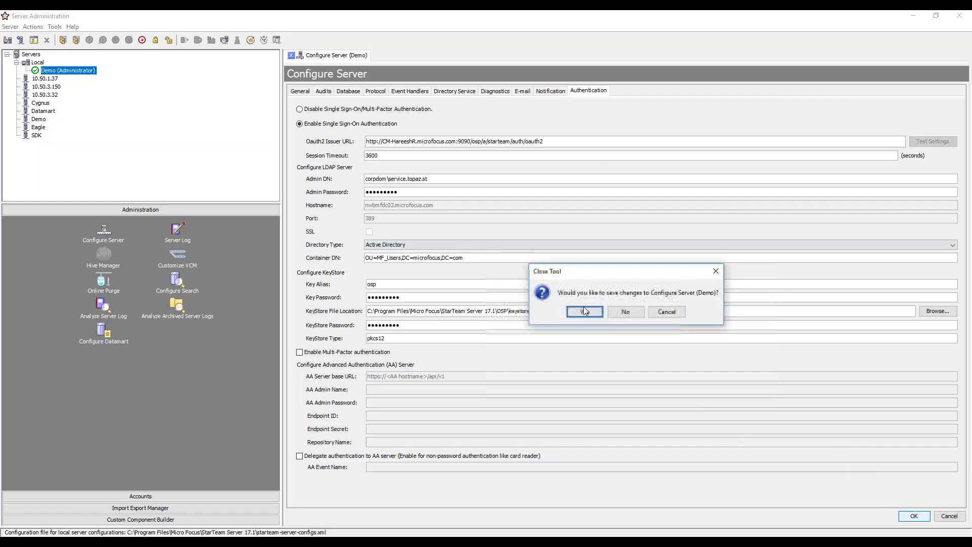
click(585, 311)
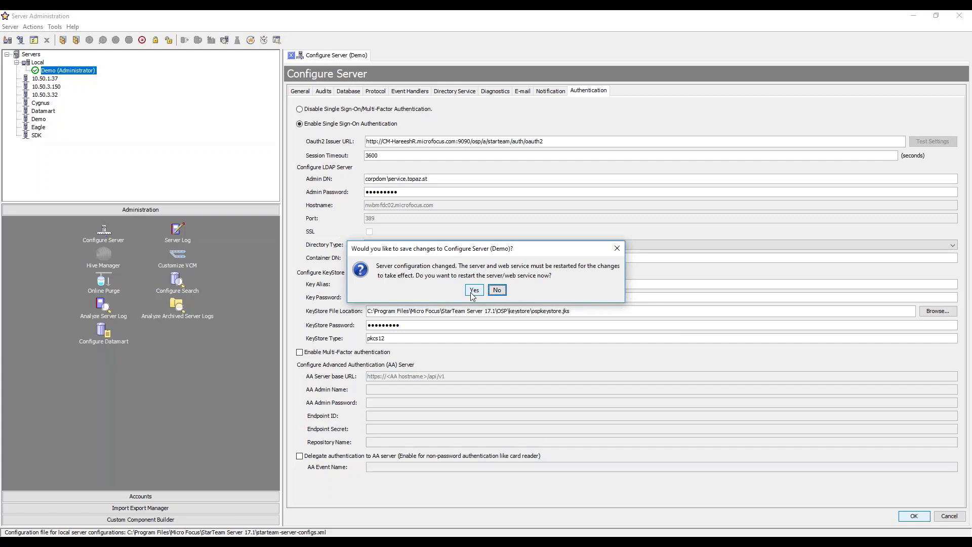
click(473, 291)
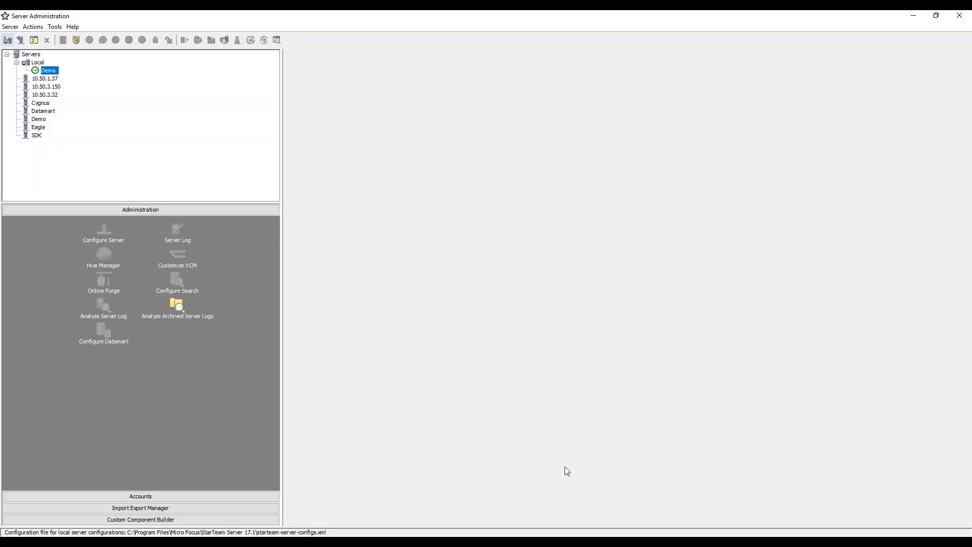
Step: Switch to the StarTeam client and view its version and build information
click(559, 544)
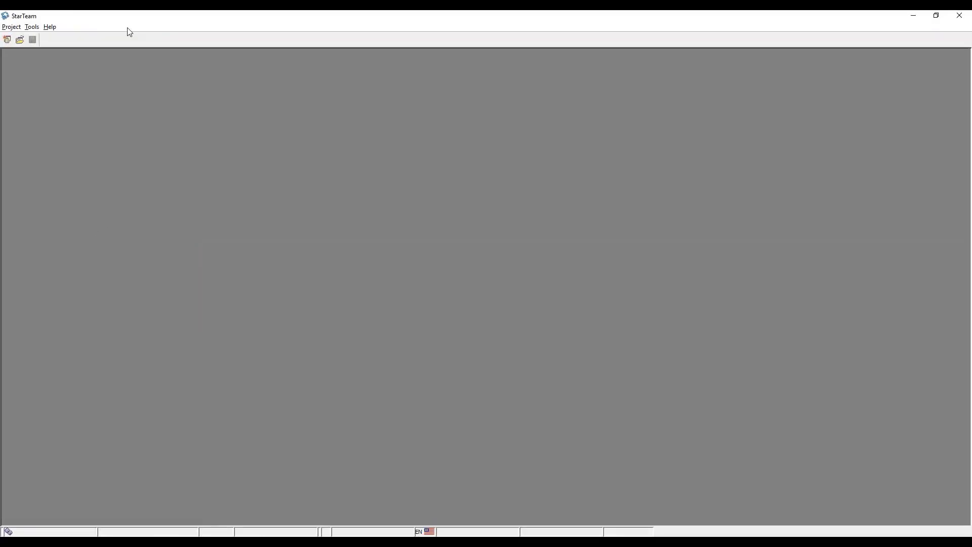
click(20, 40)
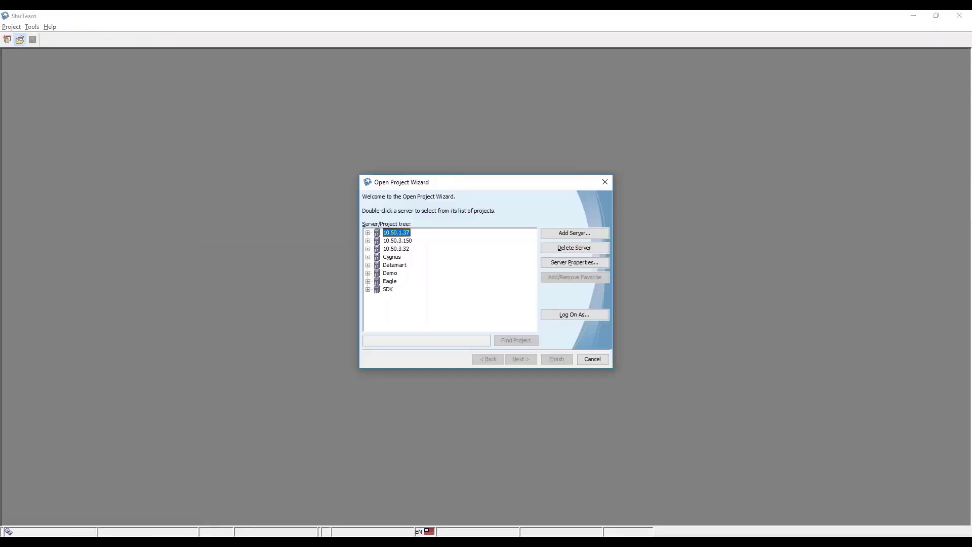
click(603, 180)
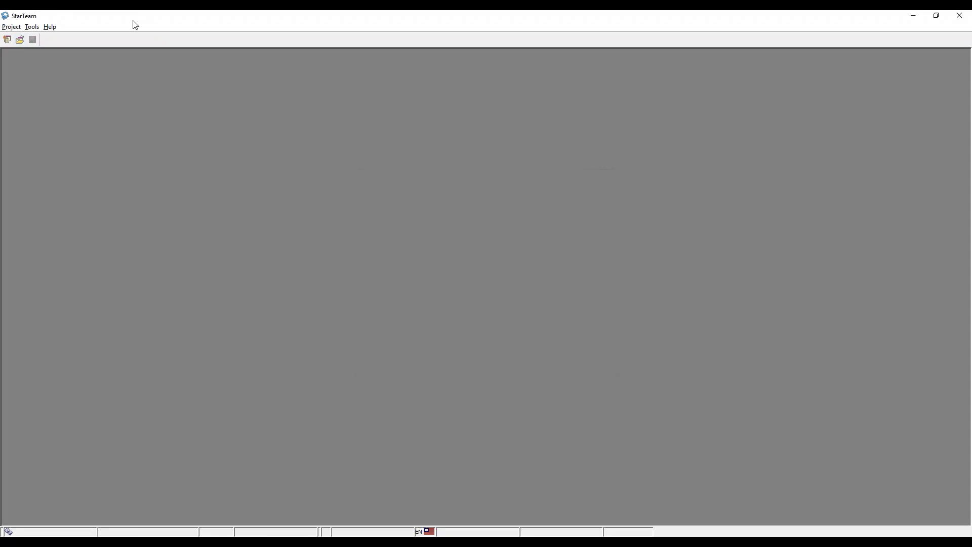
click(50, 27)
click(65, 63)
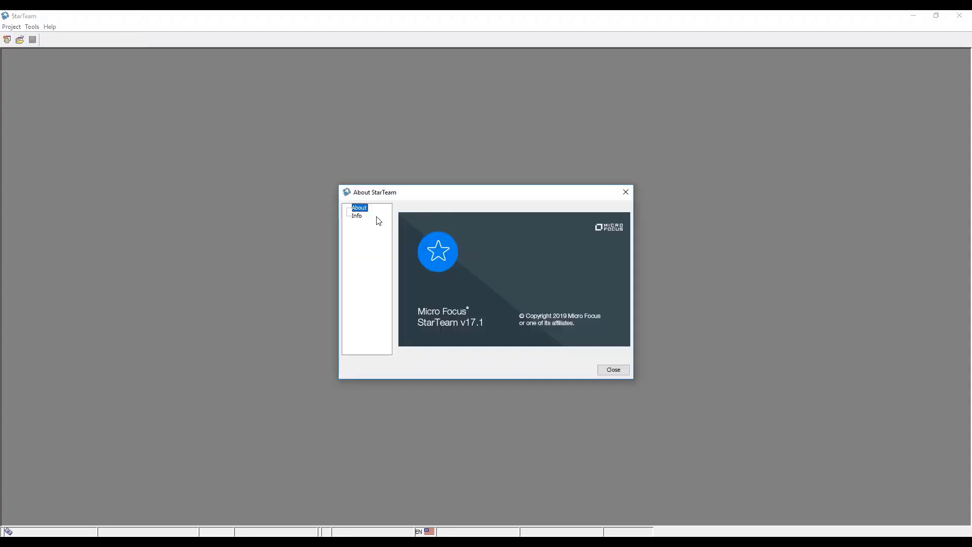
click(358, 216)
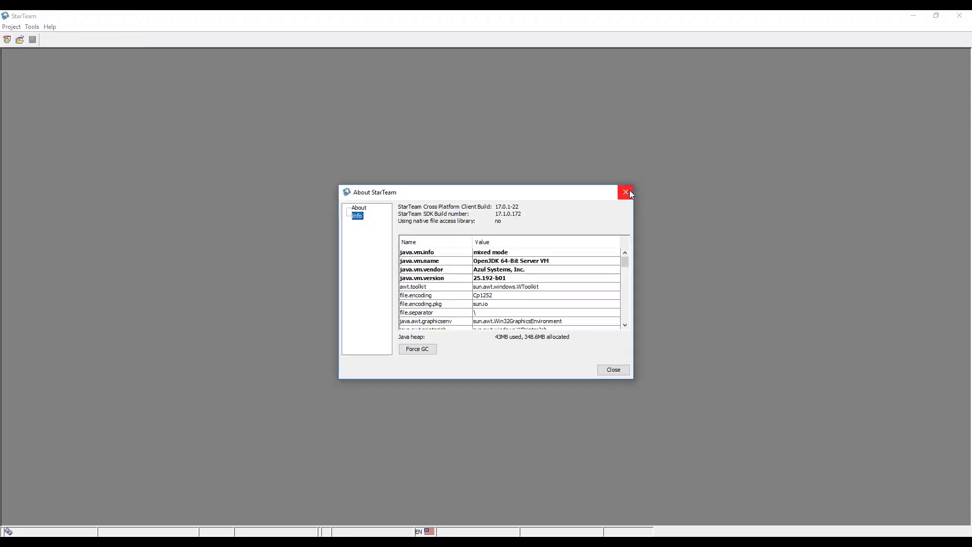
click(626, 192)
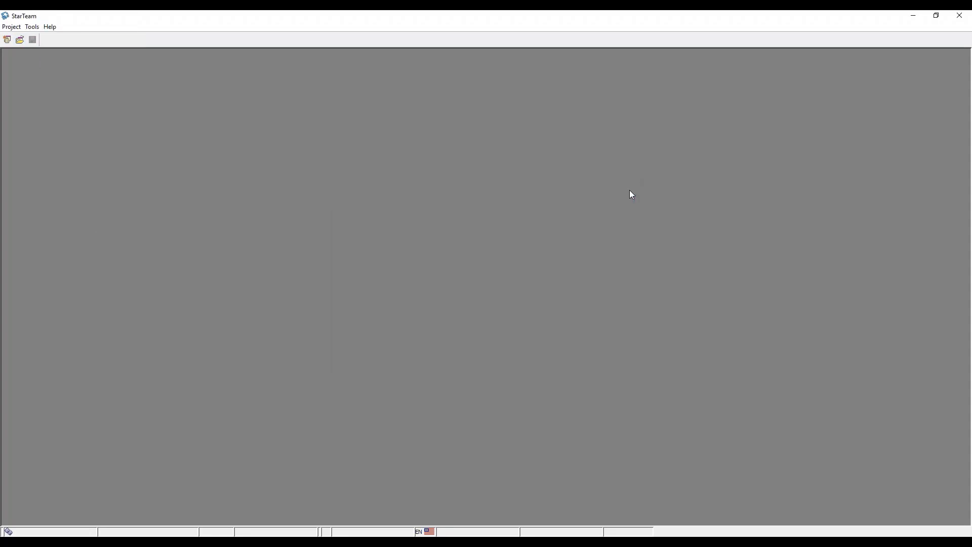
Step: Toggle Disable Single Sign-On authentication in the Demo server's client connection properties and keep the server in the list
click(20, 40)
key(alt+Tab)
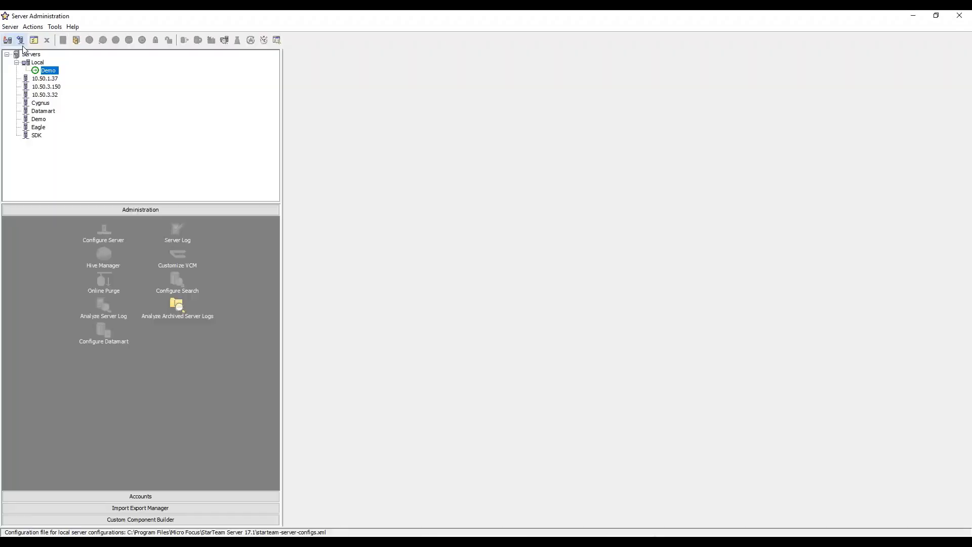
key(alt+Tab)
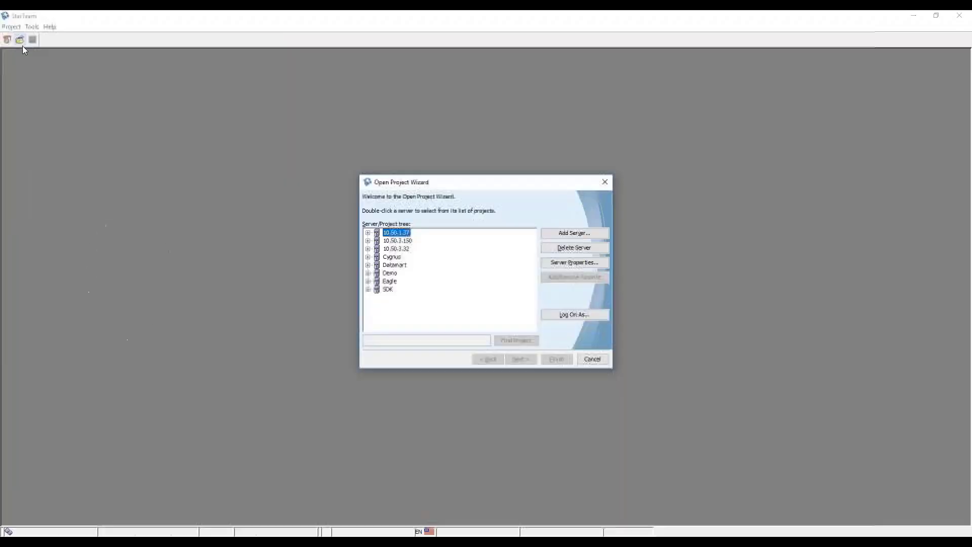
click(390, 275)
click(558, 264)
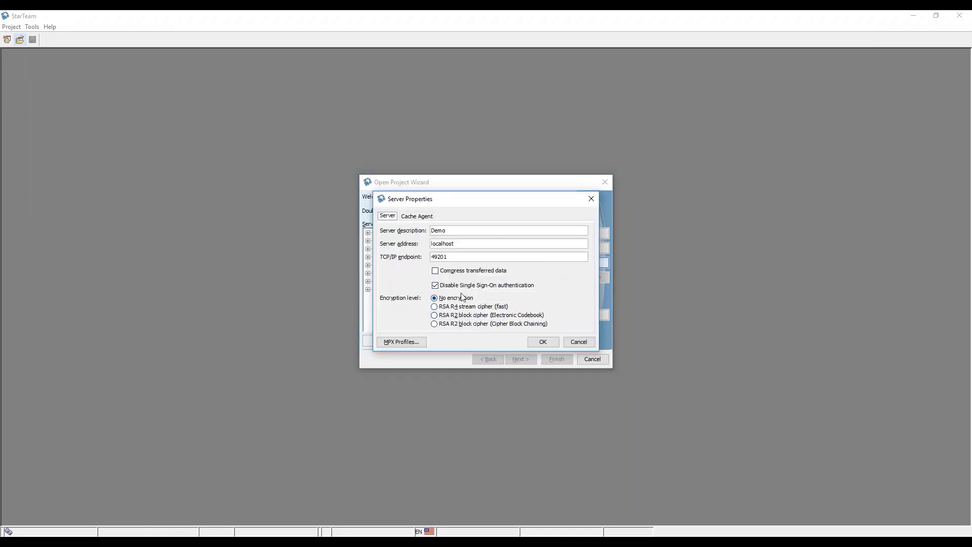
click(502, 285)
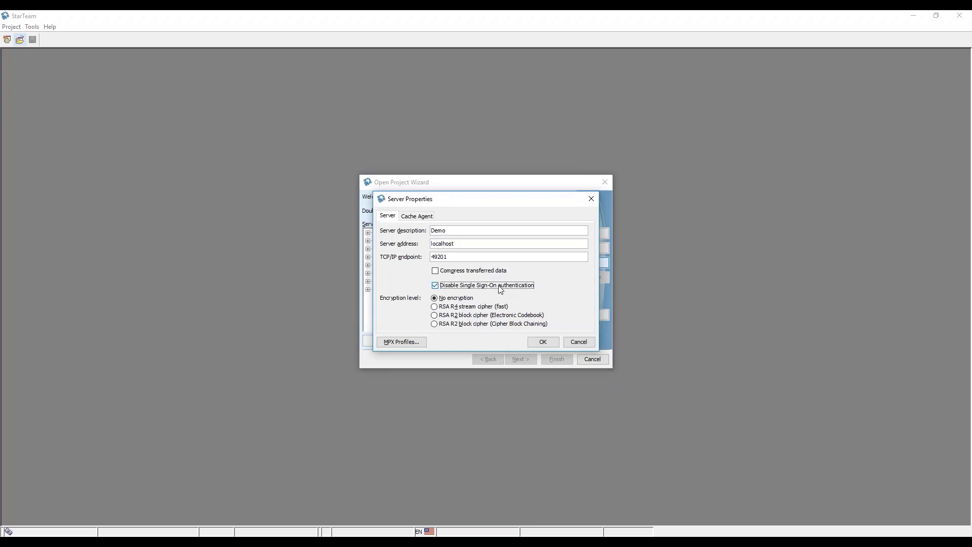
click(541, 344)
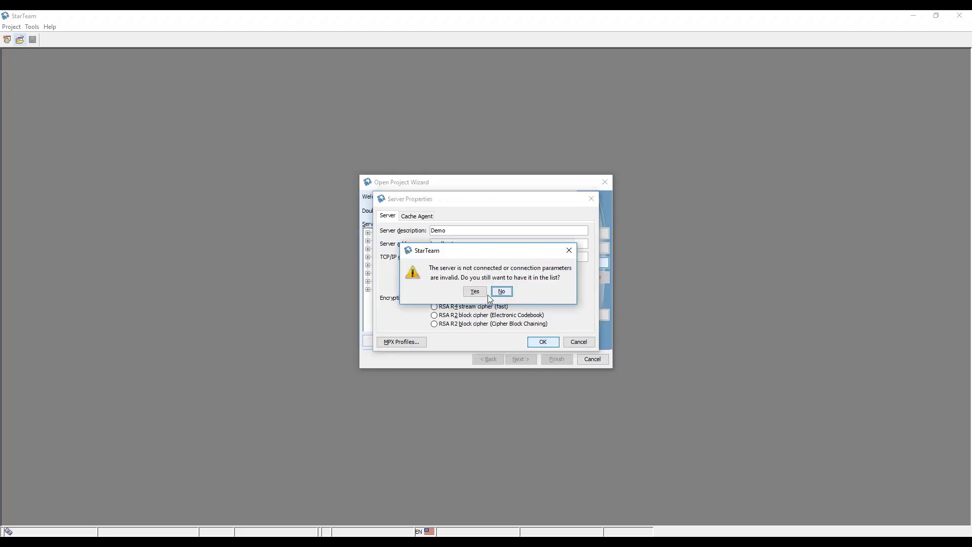
click(467, 292)
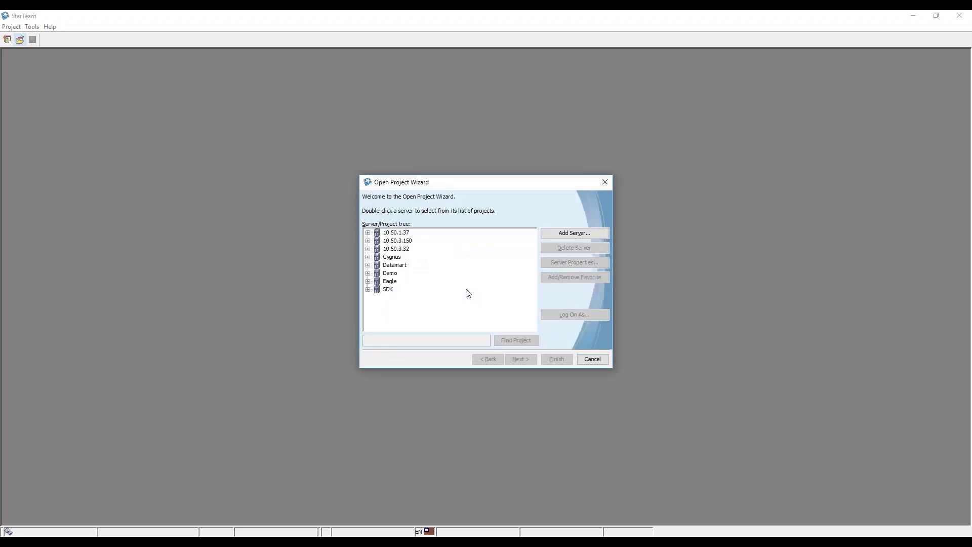
Step: Switch to Server Administration and test the Demo server's OAuth2 provider settings
key(alt+Tab)
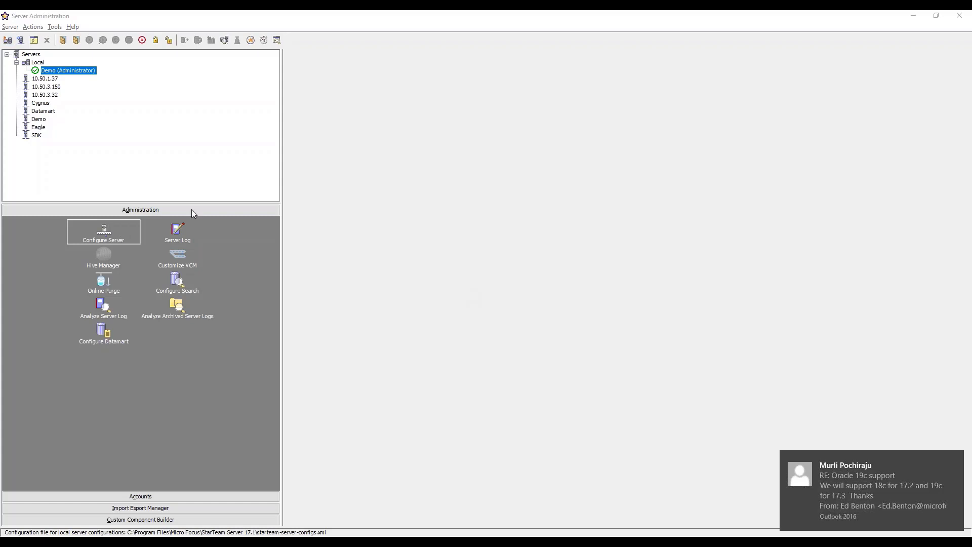
click(955, 460)
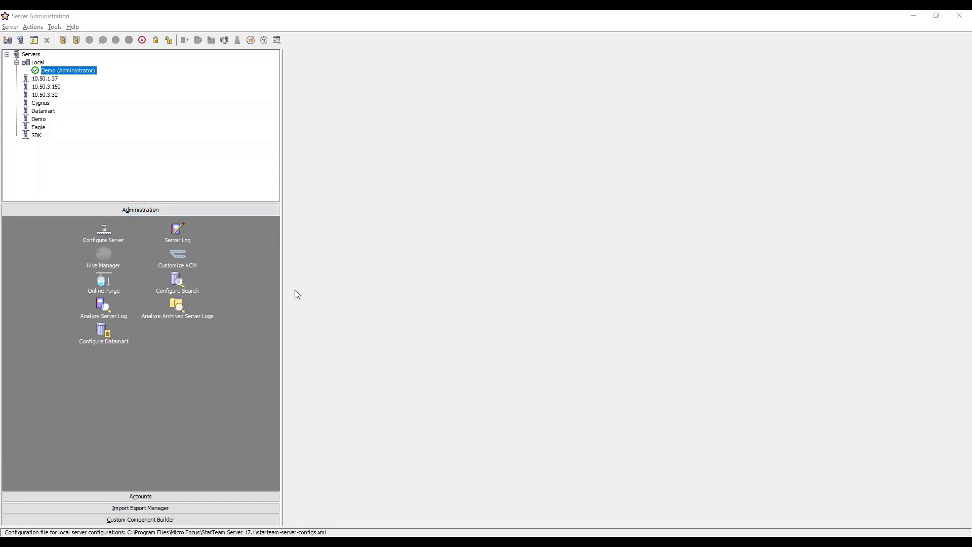
click(98, 234)
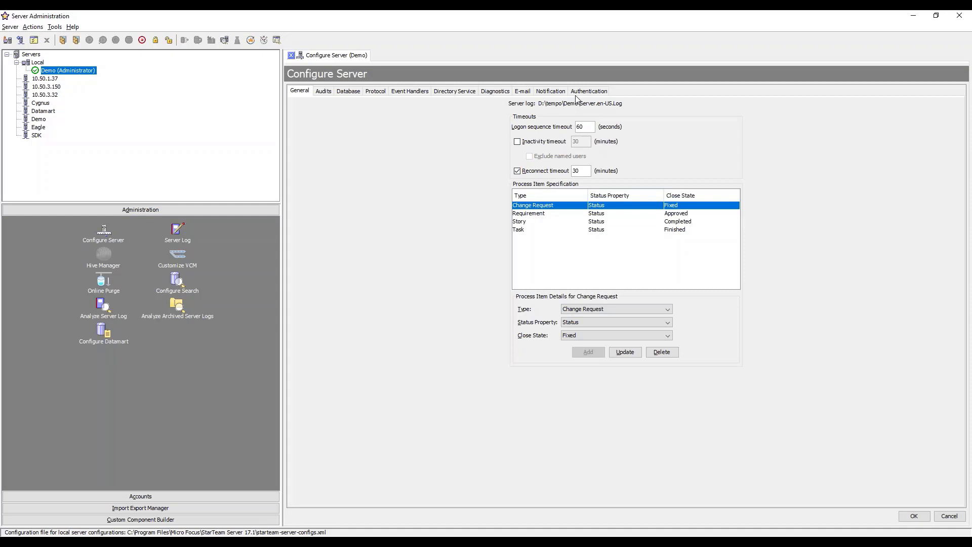
click(578, 93)
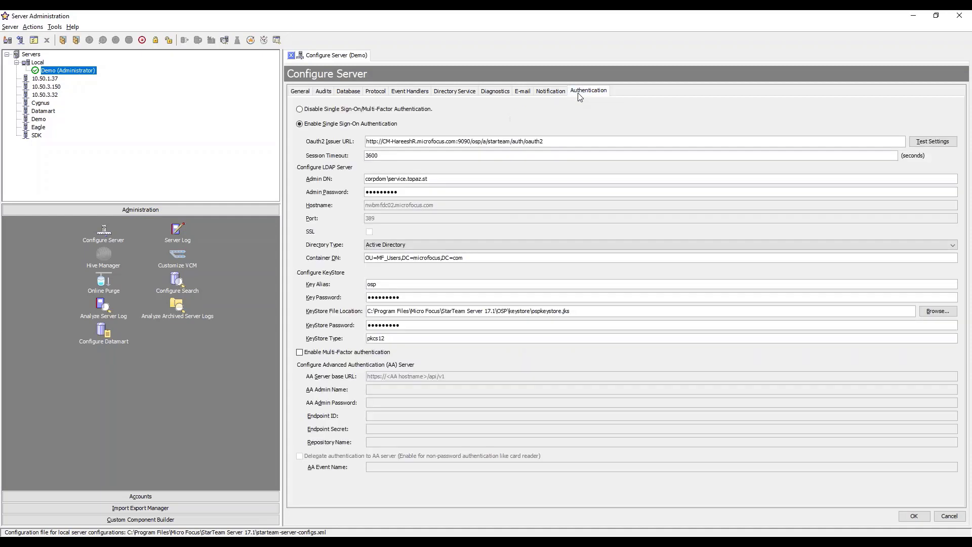
click(942, 142)
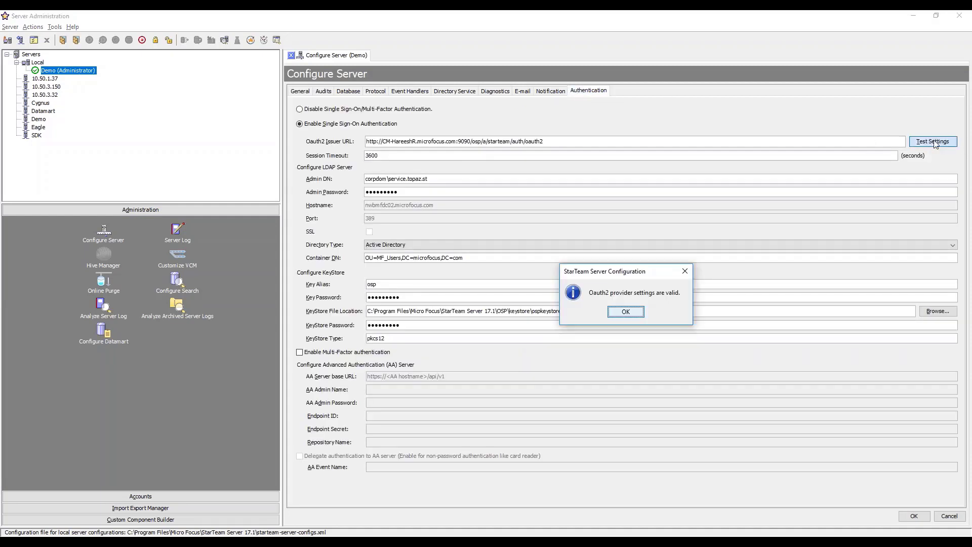
Step: Dismiss the OAuth2 test result, close the Demo server's configuration, and switch to the StarTeam client
click(628, 312)
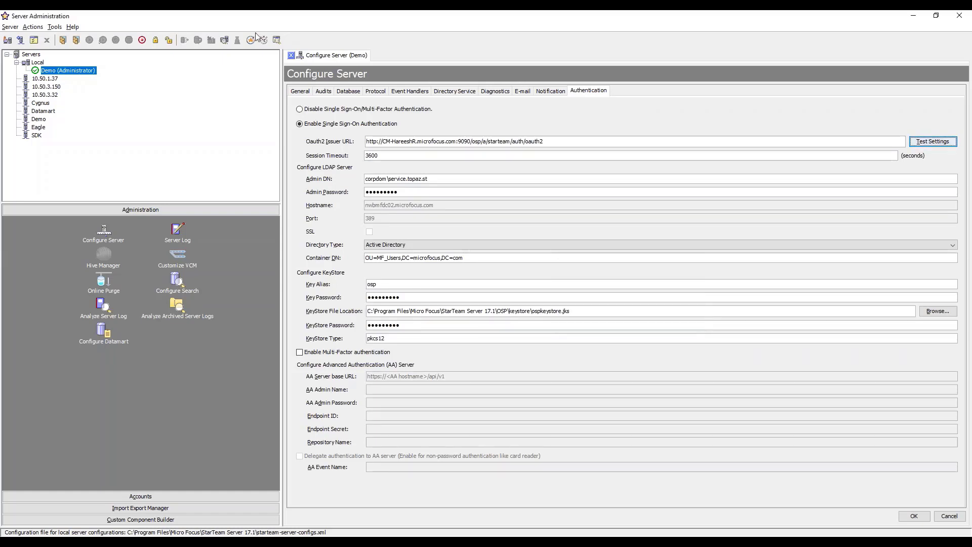
click(291, 56)
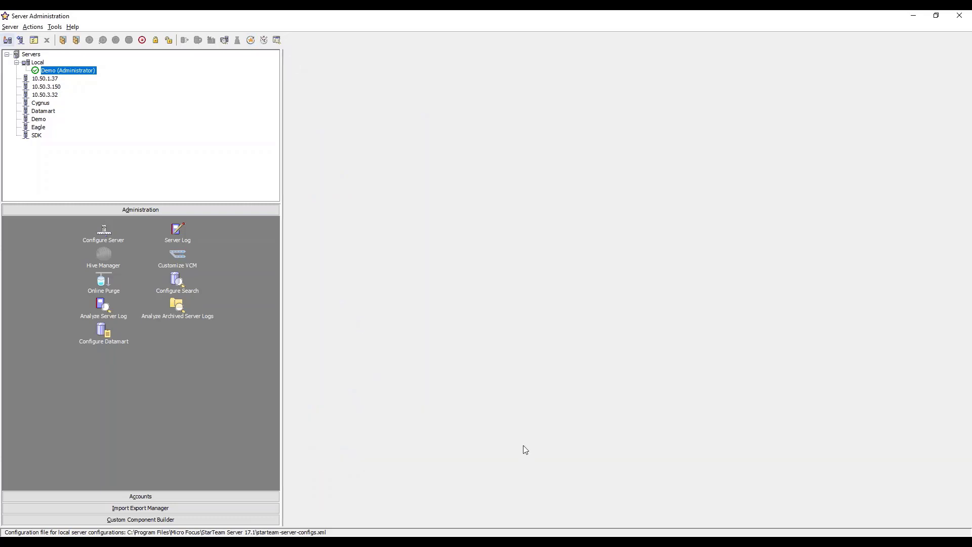
click(554, 541)
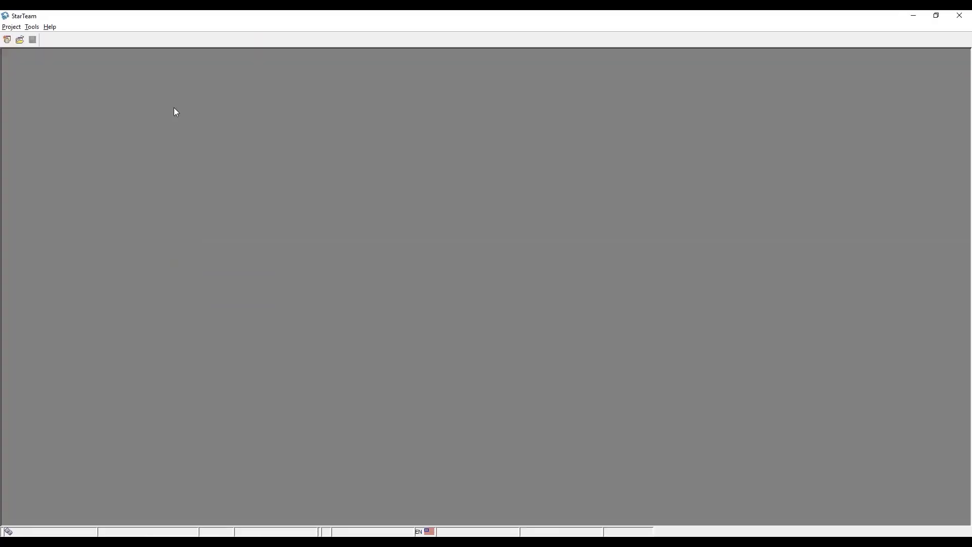
Step: Log on to the Demo server through the browser sign-in page with the account password and open its Sample project
click(21, 41)
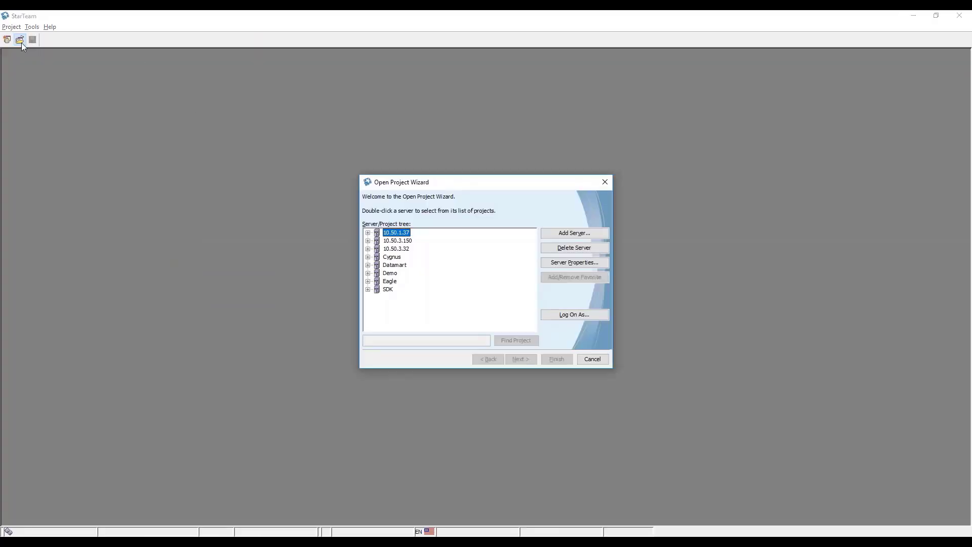
click(390, 274)
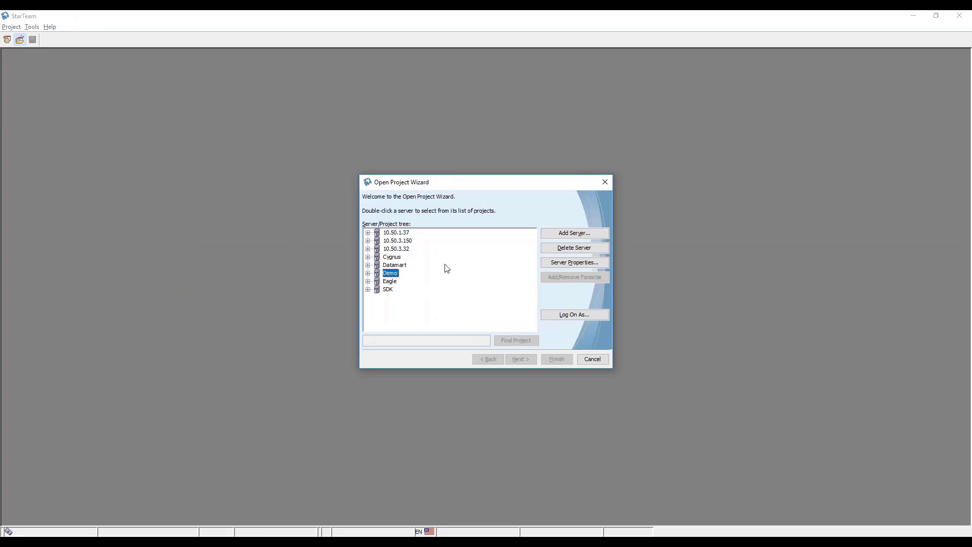
click(572, 316)
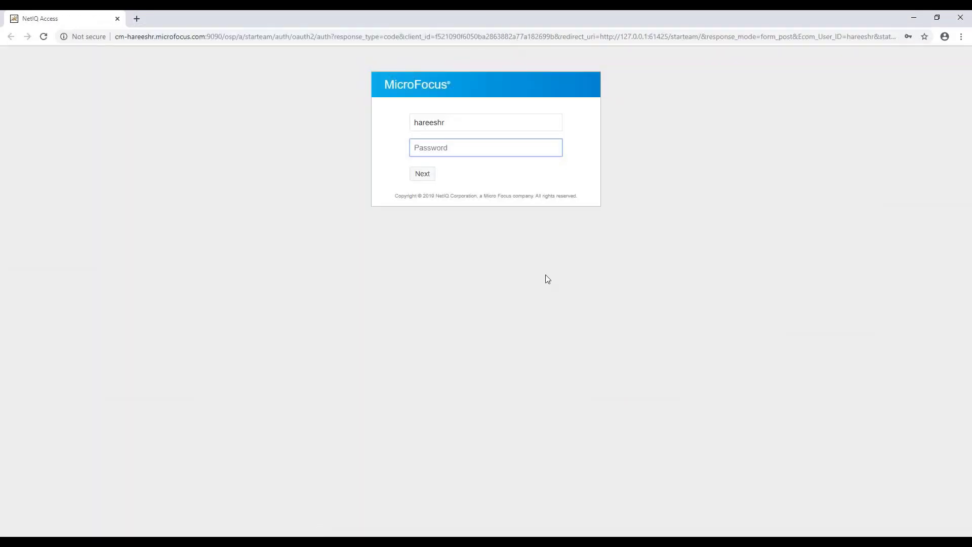
click(483, 144)
text(*************)
key(Return)
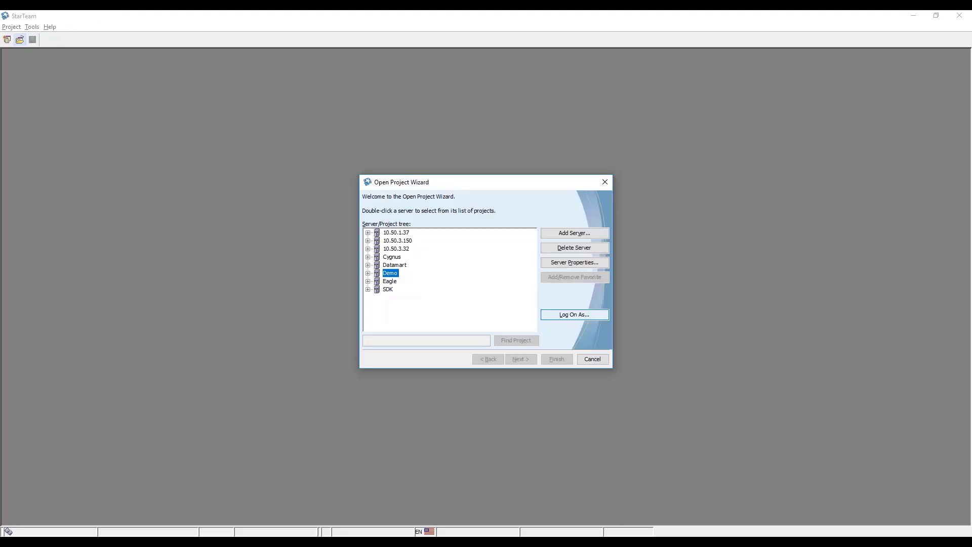
click(406, 282)
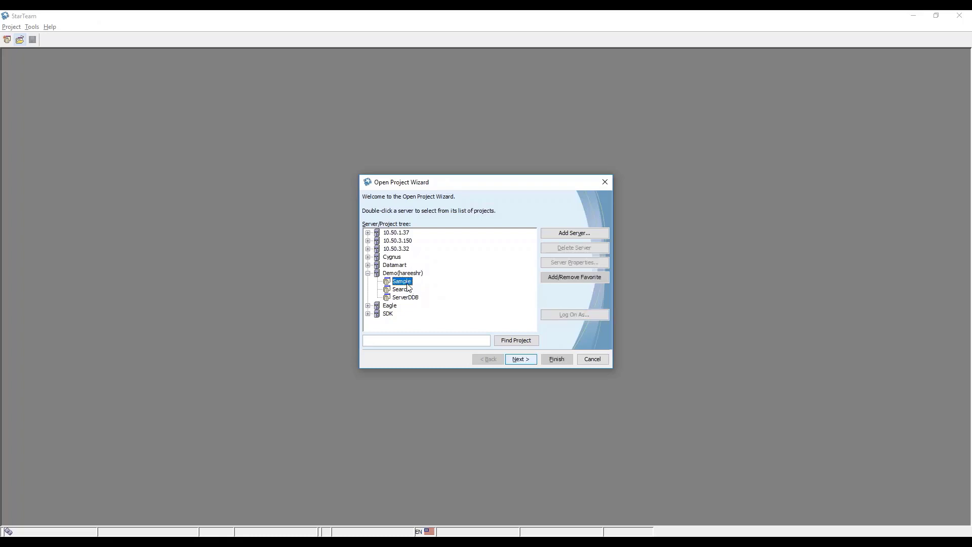
click(563, 357)
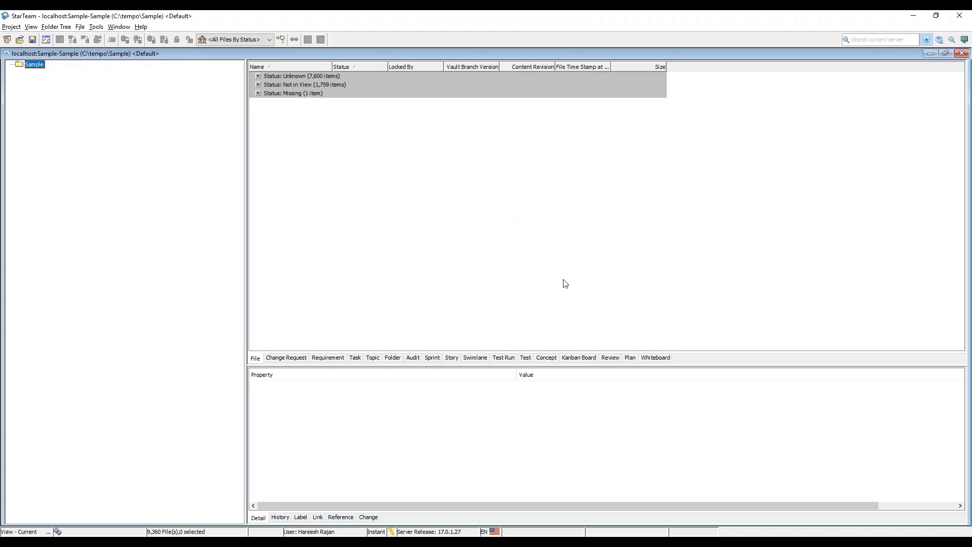
Step: Switch to Server Administration and open the User Manager for the Demo server
key(alt+Tab)
key(alt+Tab)
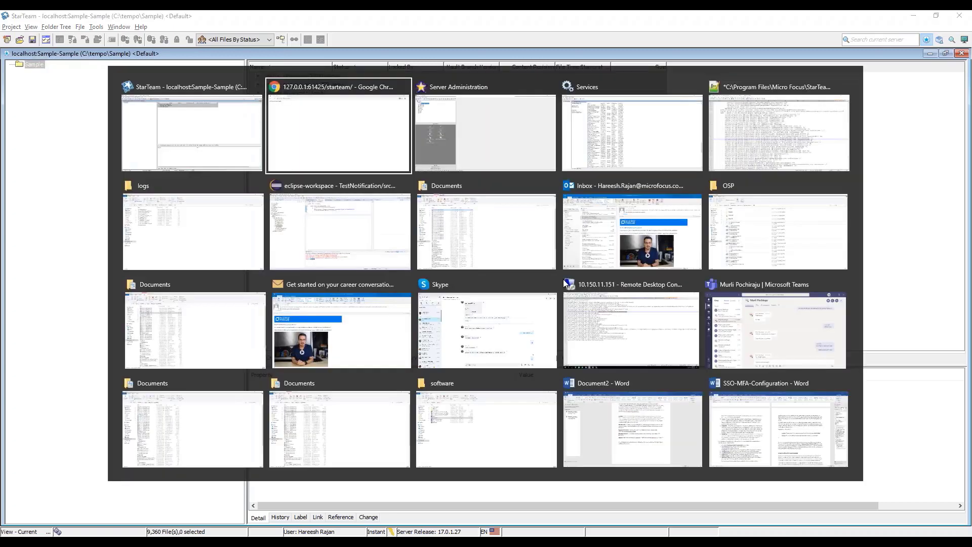
click(53, 28)
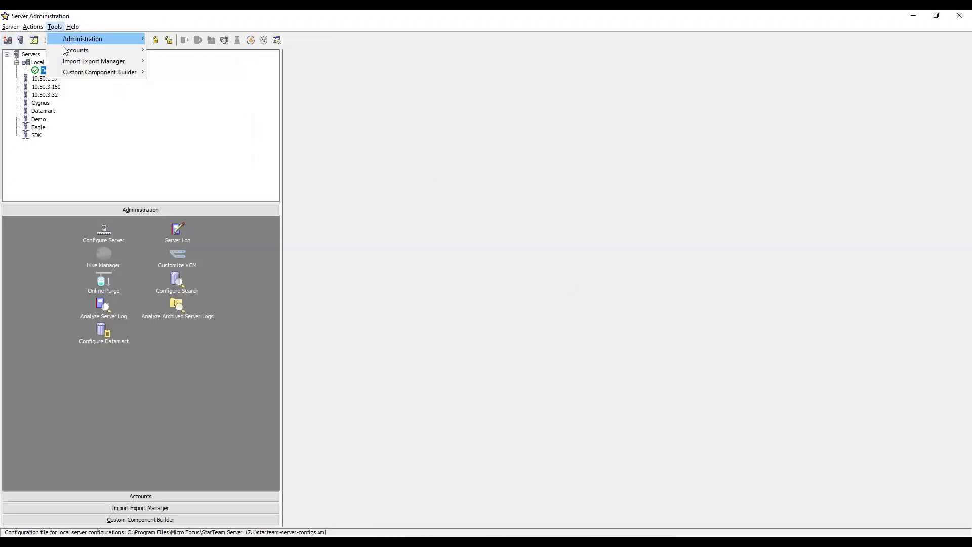
mouse_move(81, 49)
click(185, 51)
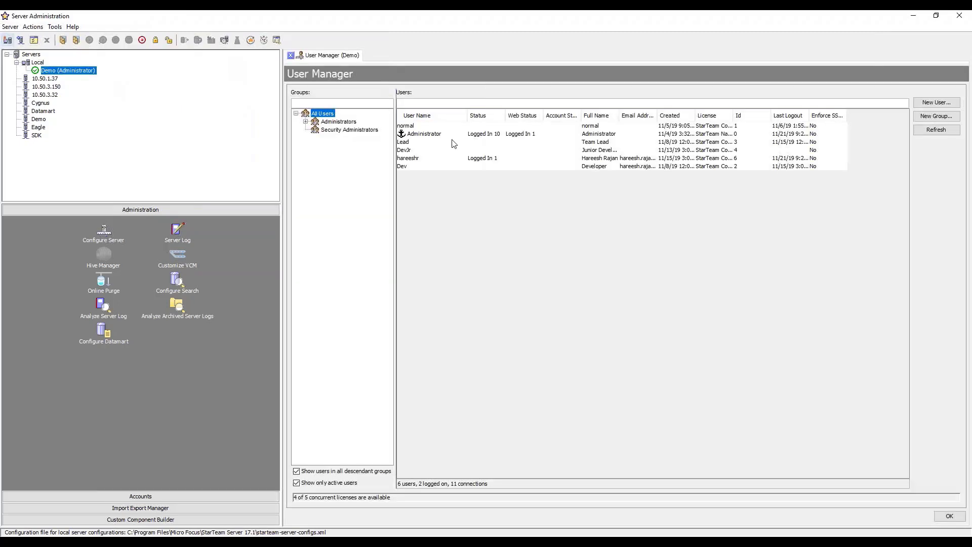
Step: Enable Enforce Single Sign-On/Multi-Factor Authentication in the logon properties of the logged-in non-administrator user
click(435, 159)
right_click(434, 161)
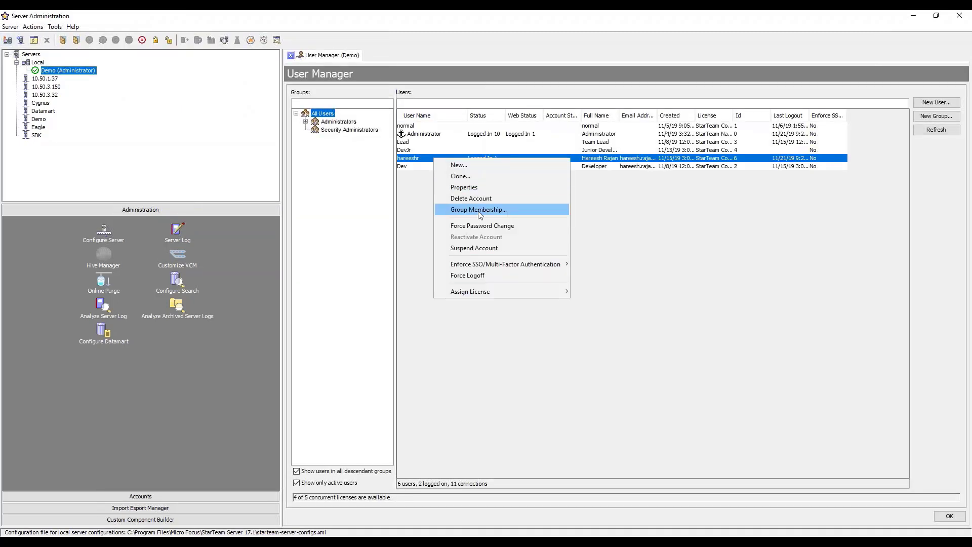
click(475, 188)
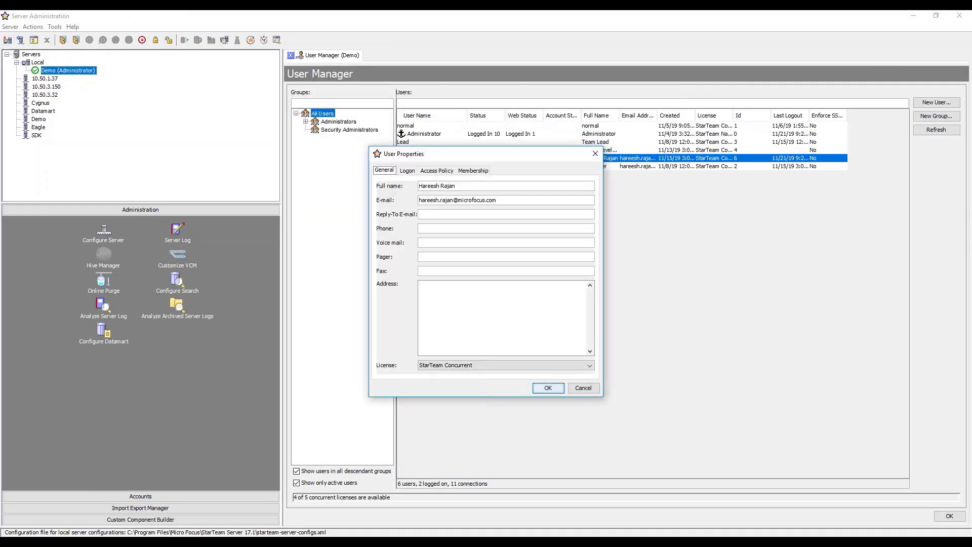
click(410, 171)
click(412, 339)
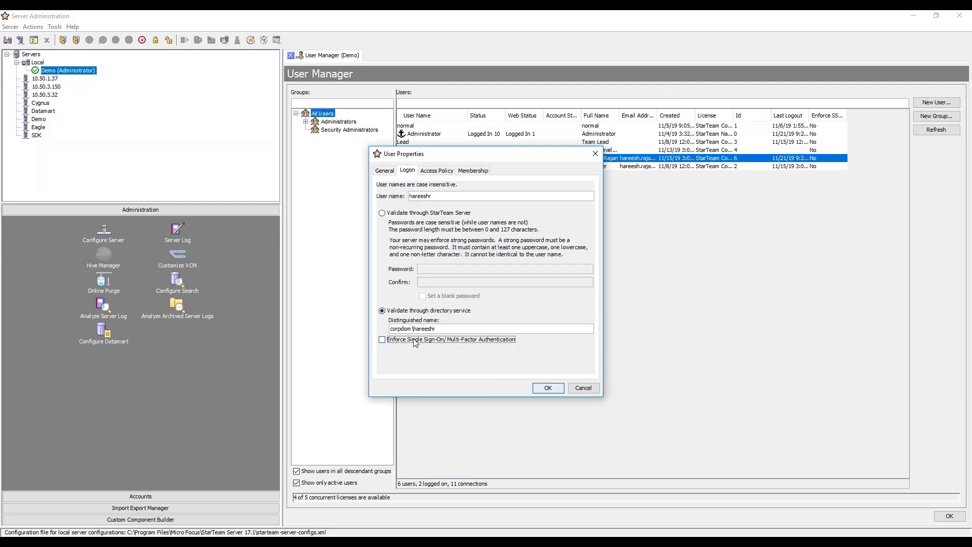
click(549, 390)
click(626, 314)
Step: Switch to the StarTeam client and enable Disable Single Sign-On authentication in the Demo server's connection properties
key(alt+Tab)
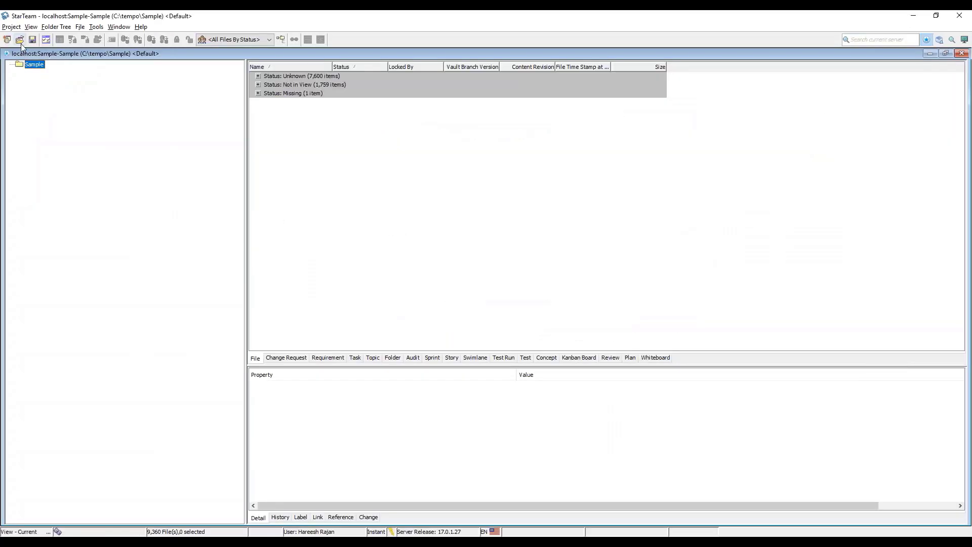
click(20, 40)
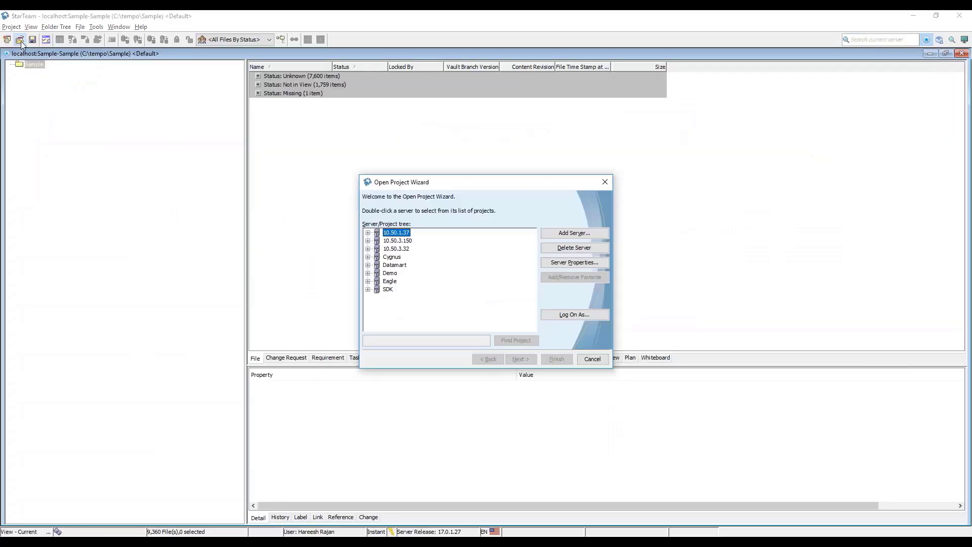
click(392, 273)
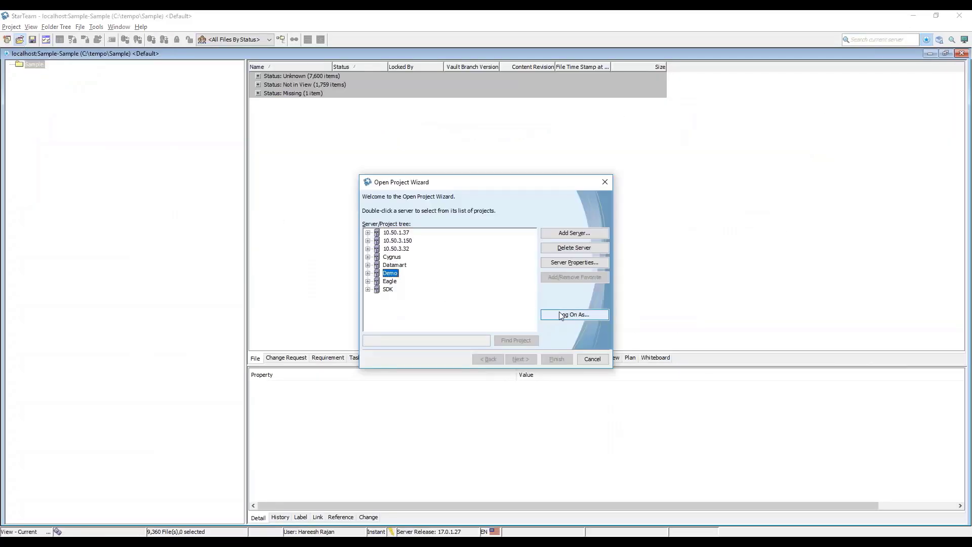
click(570, 263)
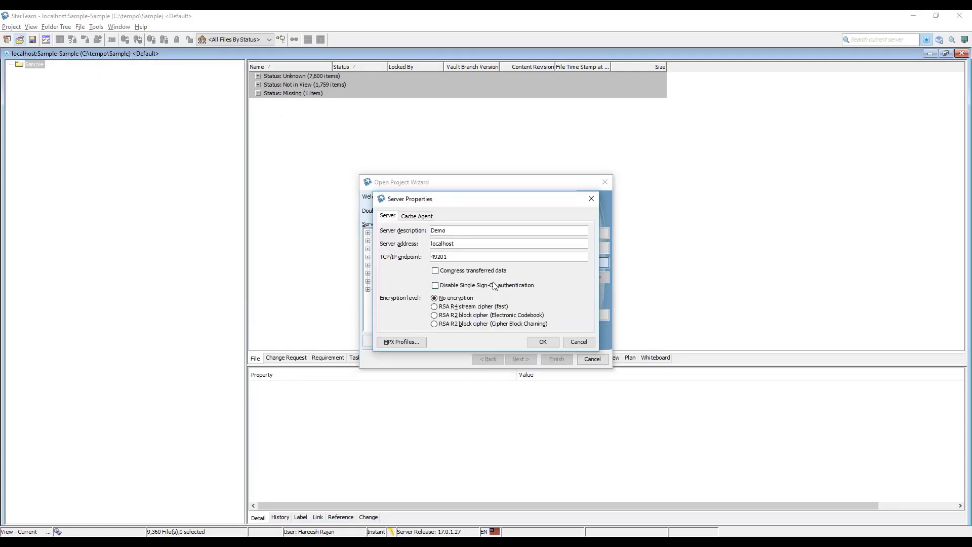
click(459, 286)
click(543, 342)
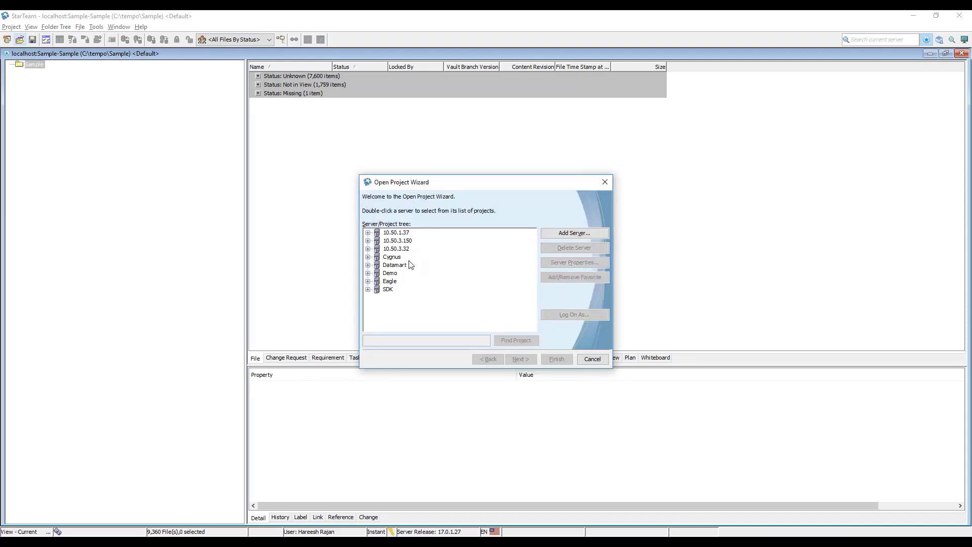
Step: Try to log on to the Demo server with the user's account password instead of Single Sign-On, and close the logon dialog
click(391, 274)
click(574, 315)
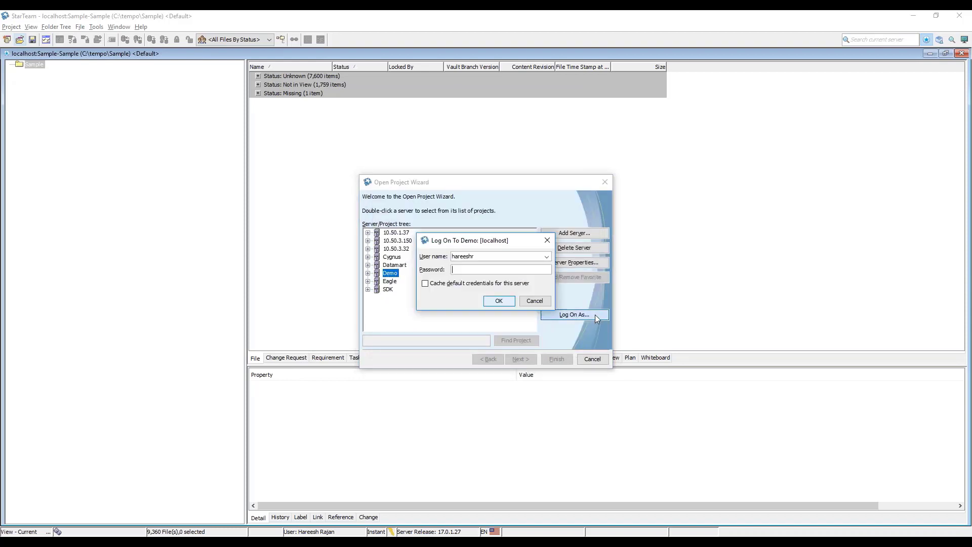
text(•••••••••••)
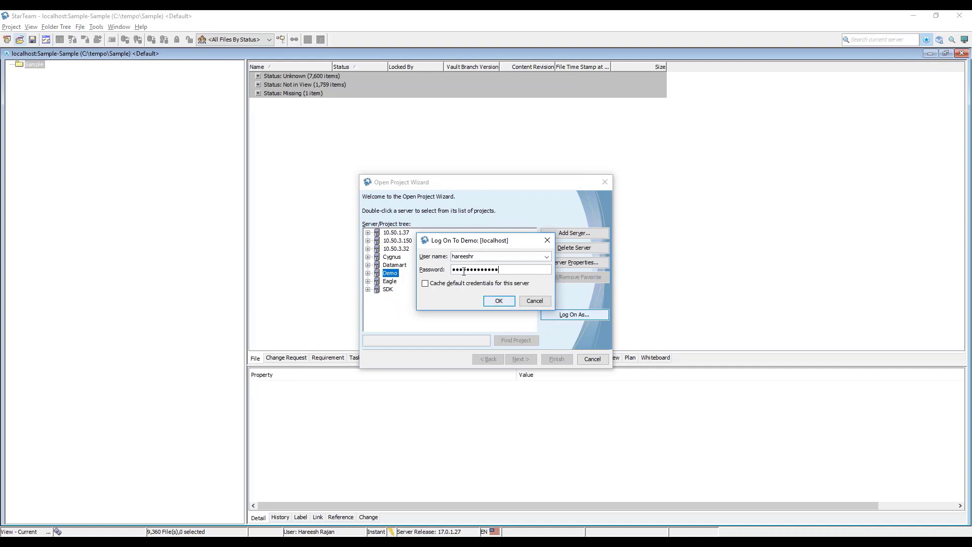
click(499, 301)
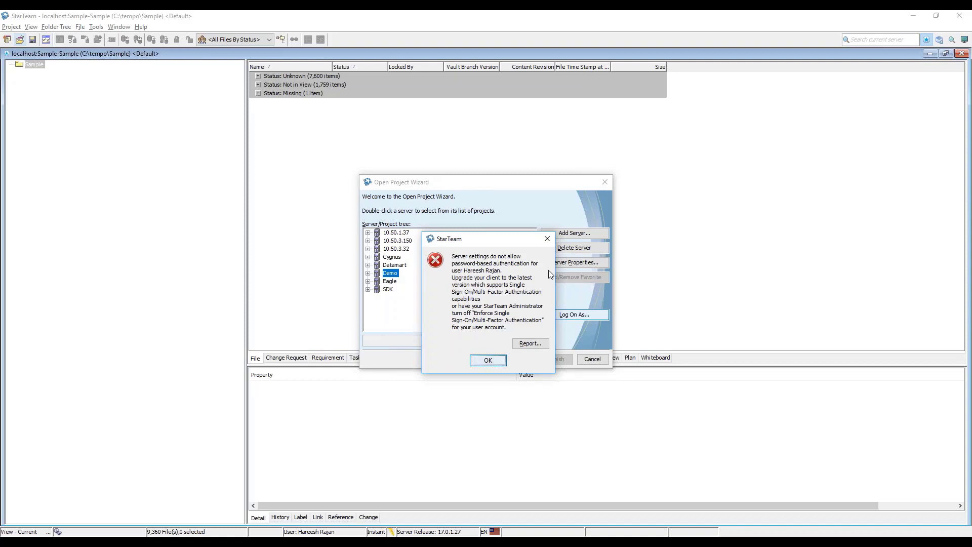
click(488, 361)
click(538, 302)
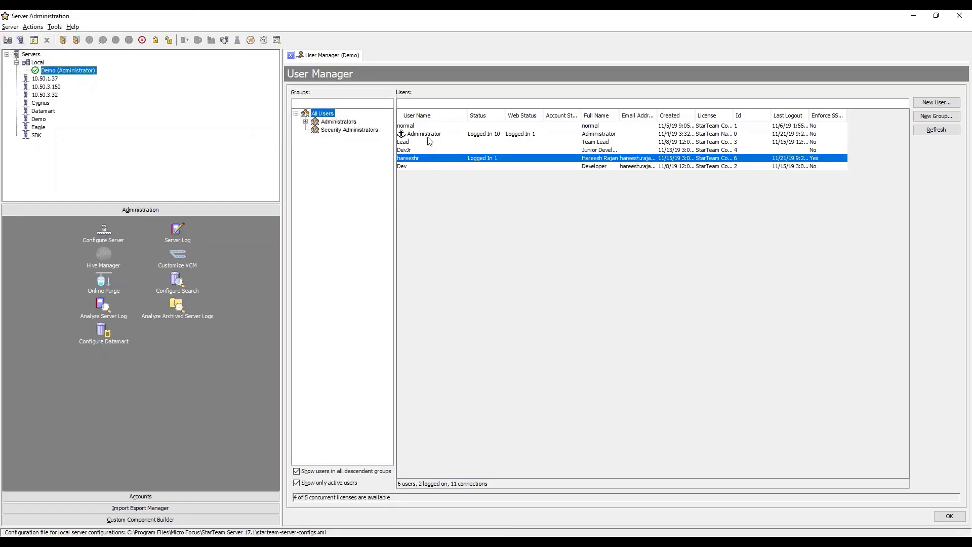
Step: In Server Administration, select the accounts from Administrator through the SSO-enforced user and view the Enforce SSO/Multi-Factor Authentication options for them
shift+click(428, 136)
right_click(428, 141)
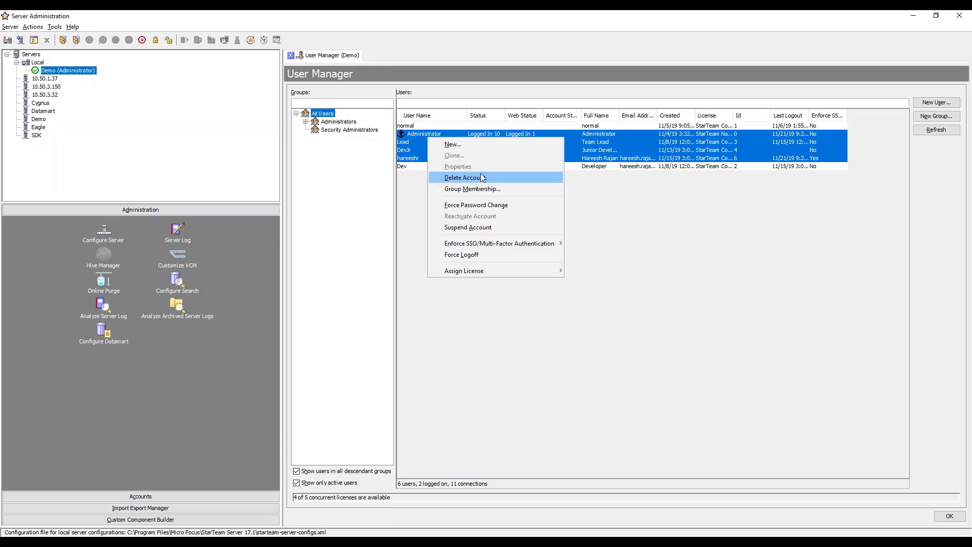
mouse_move(486, 248)
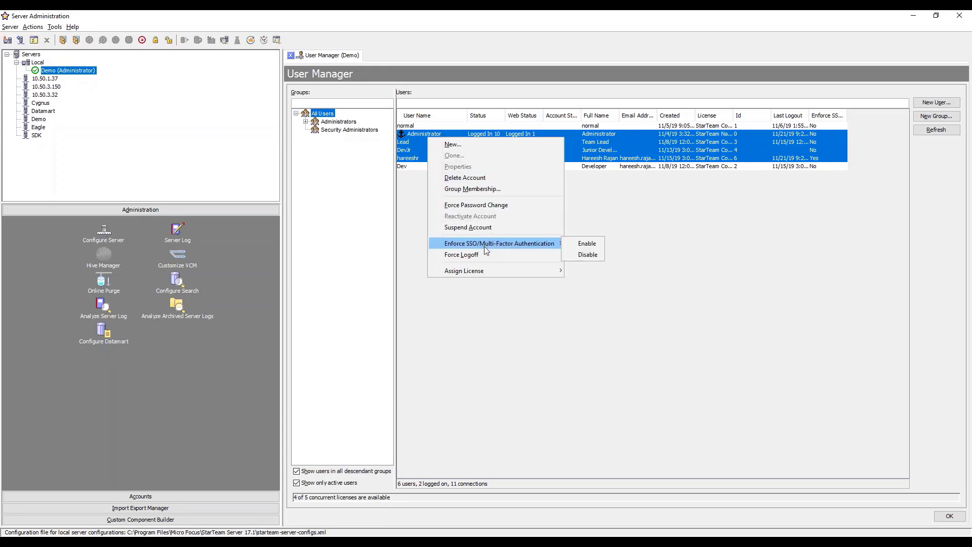
click(505, 244)
click(567, 334)
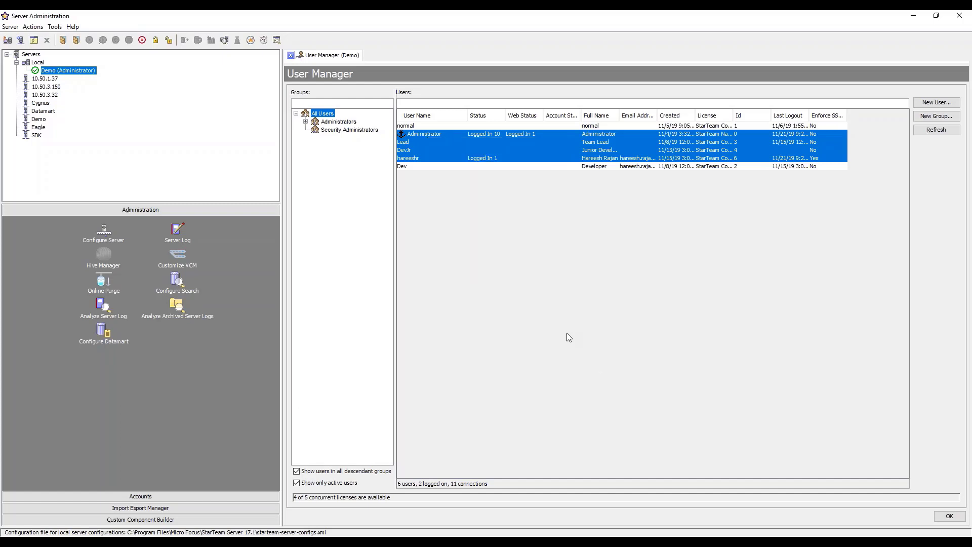